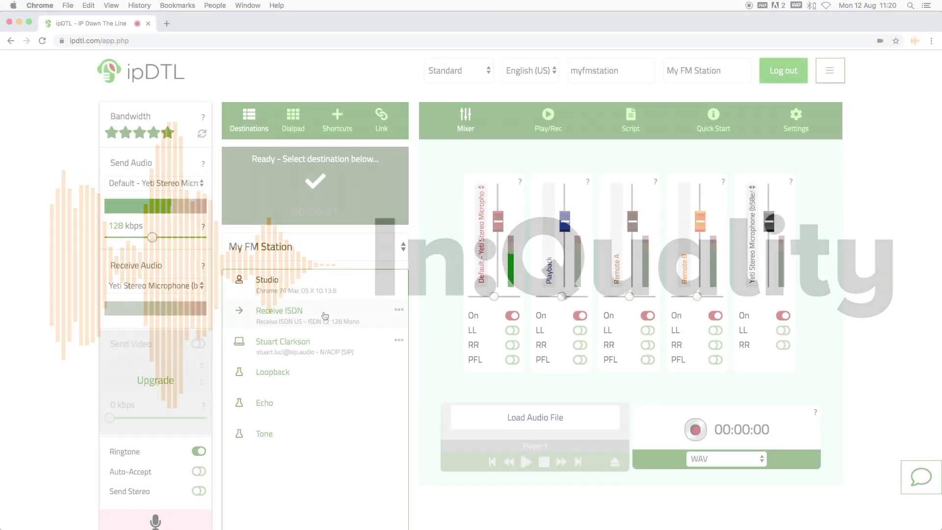
- Call the first My FM Station contact and paste the second guest's SIP address for dialling
left_click(287, 342)
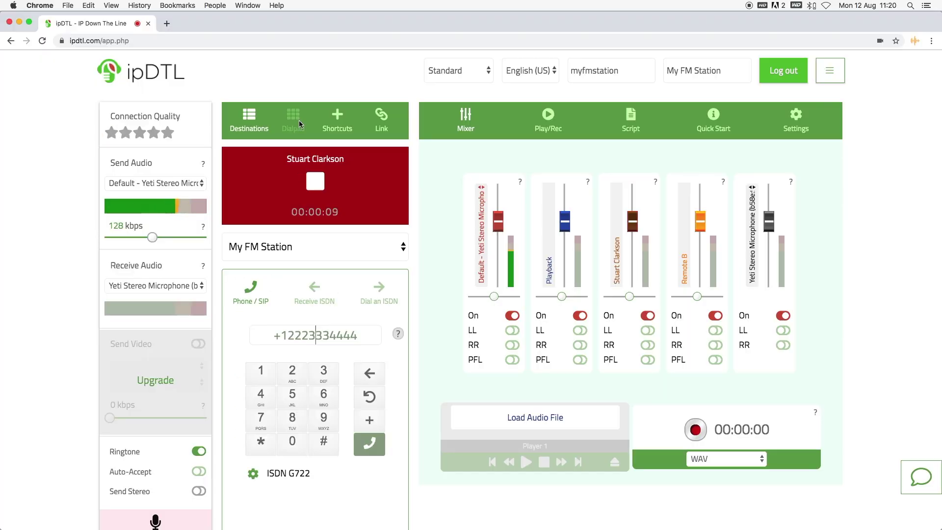
key("super+a")
key("super+v")
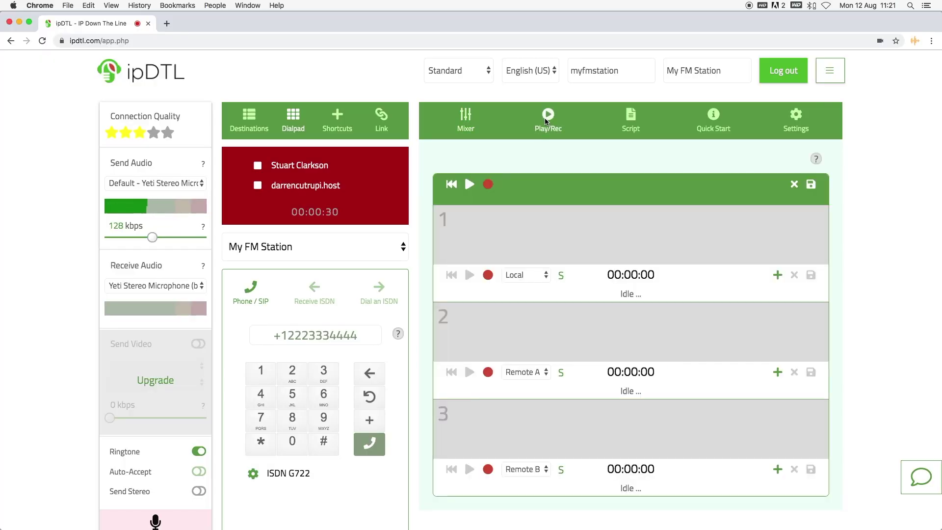
- Record Local, Remote A and Remote B together, then show the channel mixer
left_click(488, 188)
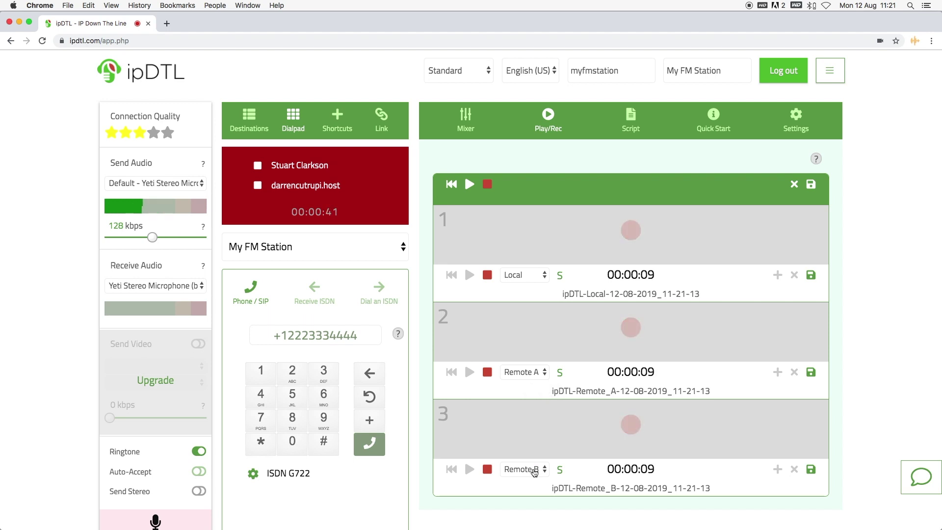
left_click(467, 121)
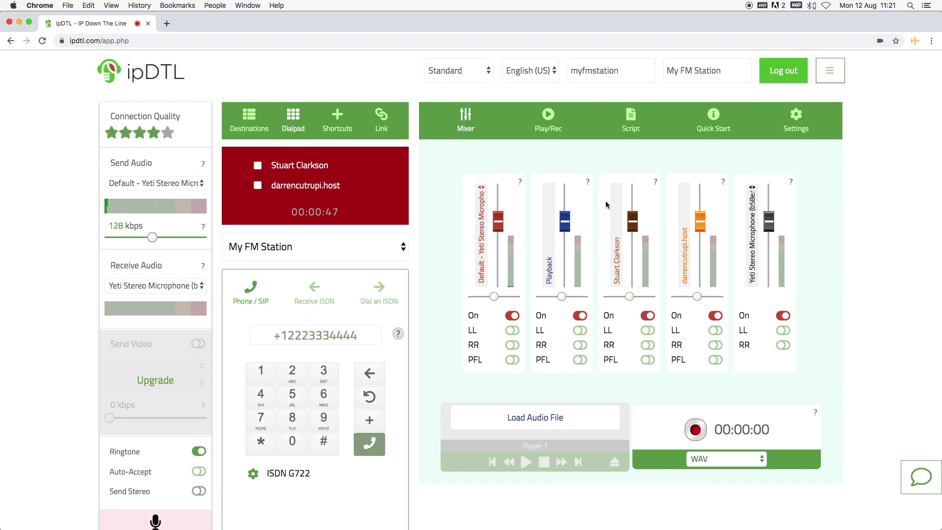
- Show the Play/Rec view with the three recording tracks
left_click(546, 119)
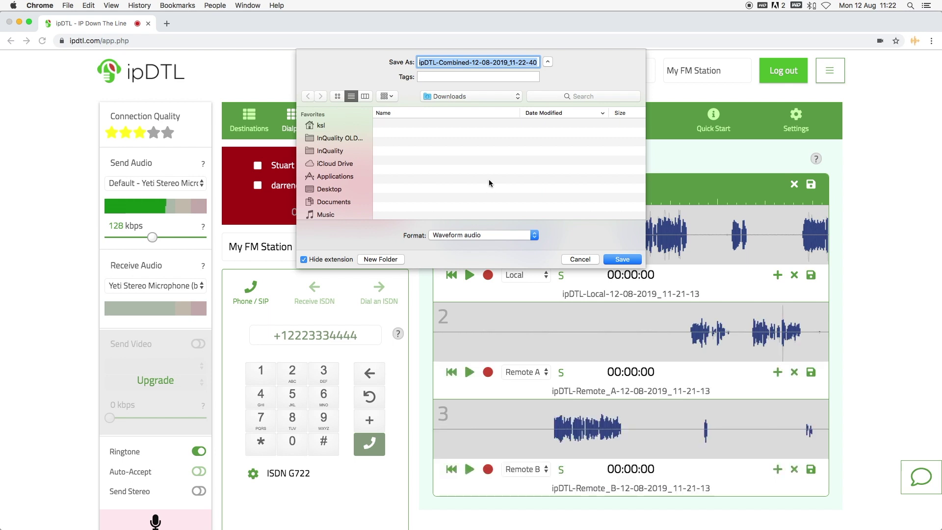
- Save the combined recording as a Waveform audio file in Downloads
left_click(616, 257)
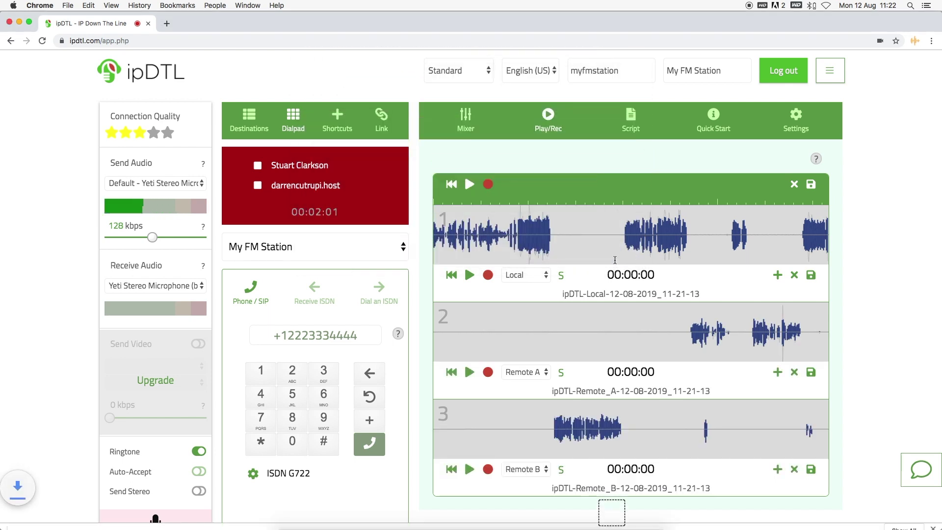
- Bring up Audacity and the Downloads window, then drag the combined WAV onto the Audacity canvas
key("cmd+Tab")
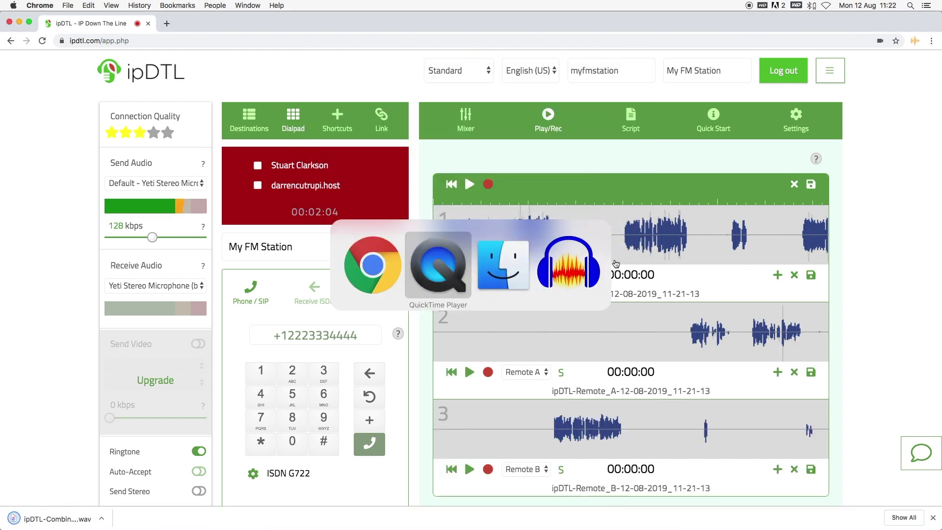
key("super+Tab")
key("Tab")
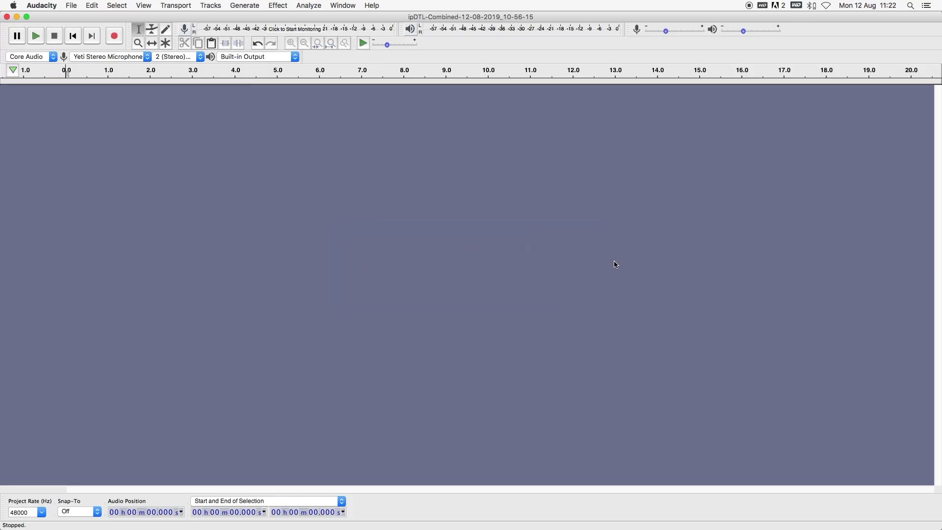
key("super+Tab")
key("Tab")
key("super+Tab")
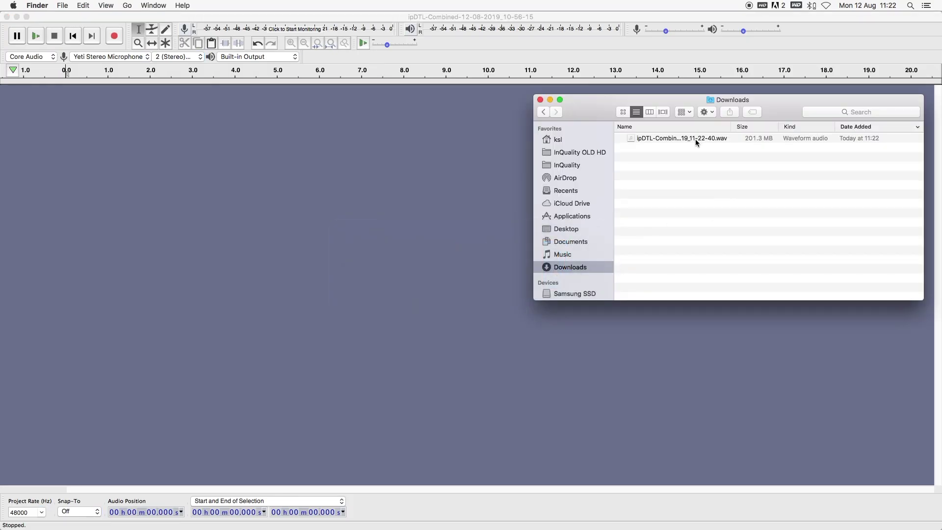
left_click_drag(695, 140, 394, 158)
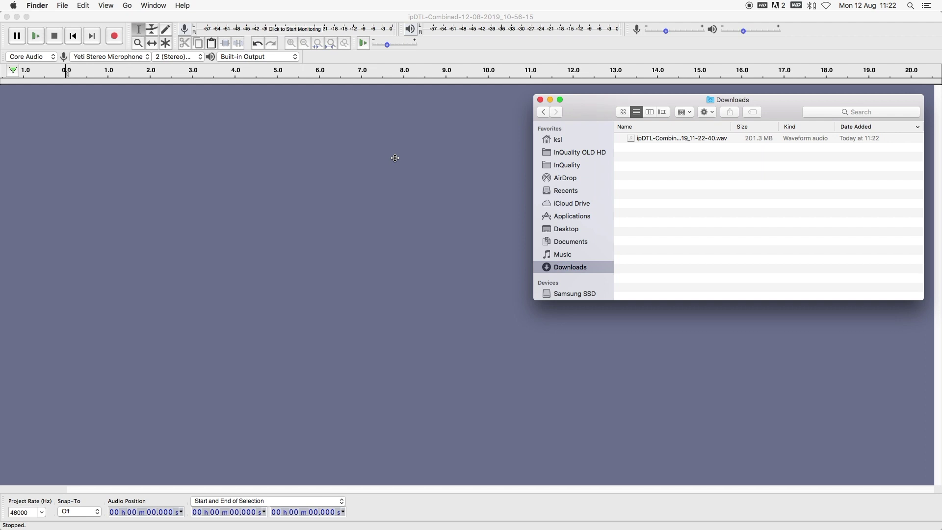